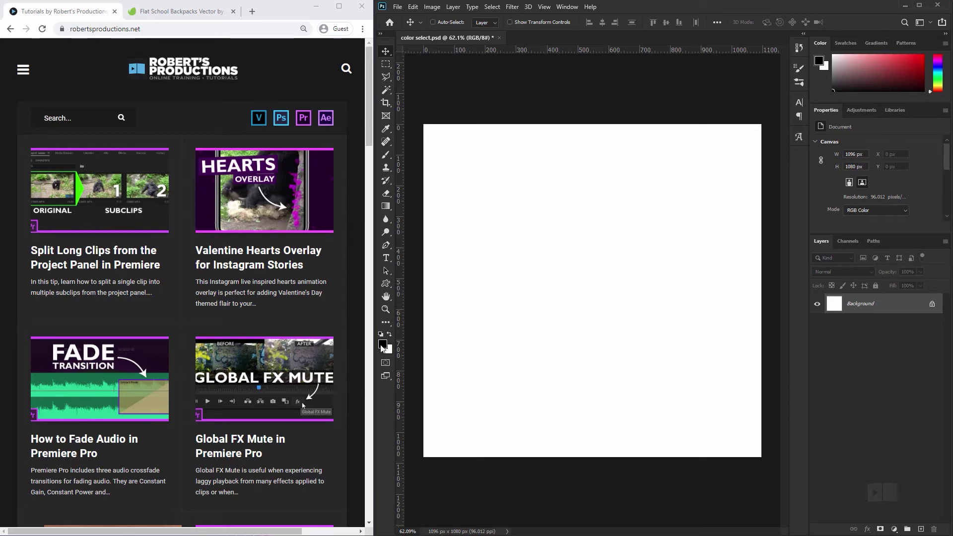
# Sample light blue 53aee2 from the Robert's Productions logo into the foreground colour picker.
pyautogui.click(383, 343)
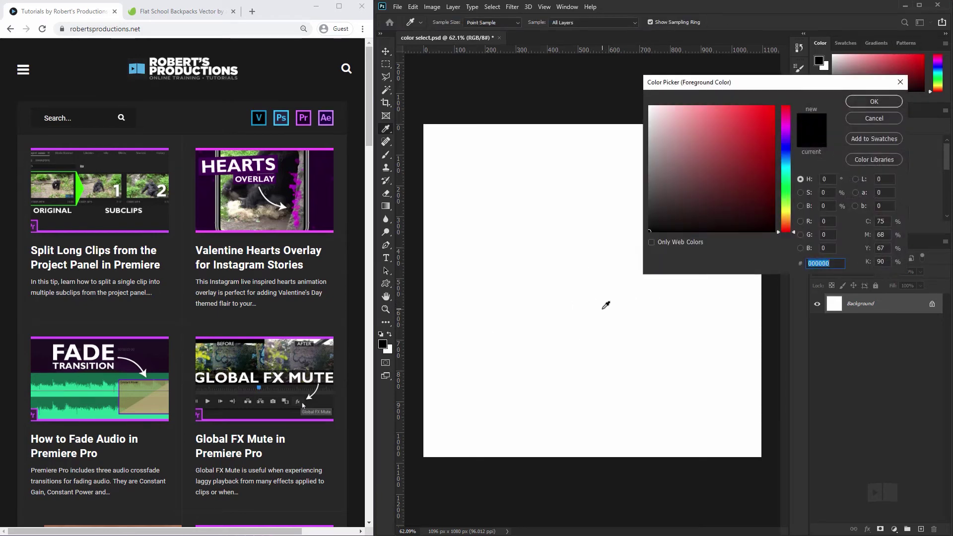
pyautogui.click(583, 314)
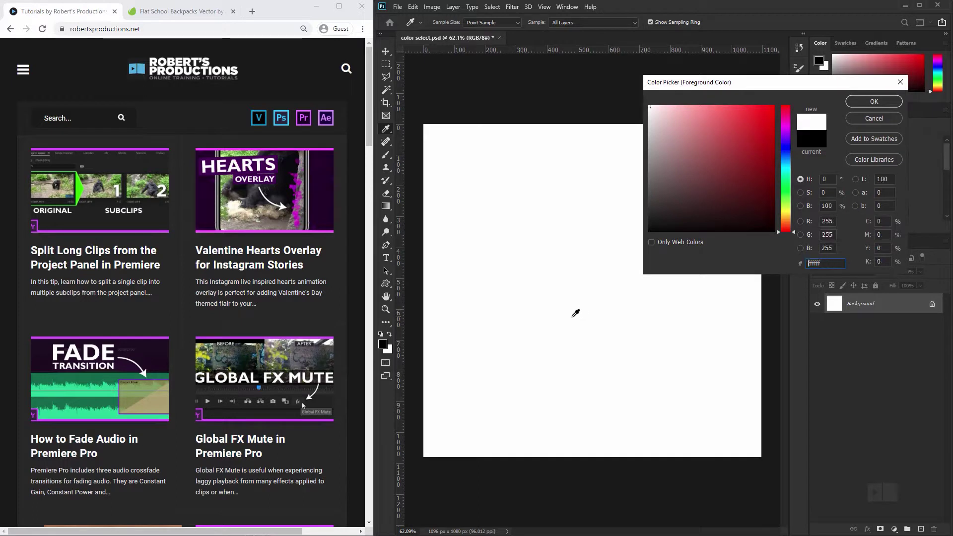
pyautogui.moveTo(576, 313)
pyautogui.mouseDown()
pyautogui.moveTo(297, 213)
pyautogui.moveTo(309, 211)
pyautogui.moveTo(257, 162)
pyautogui.mouseUp()
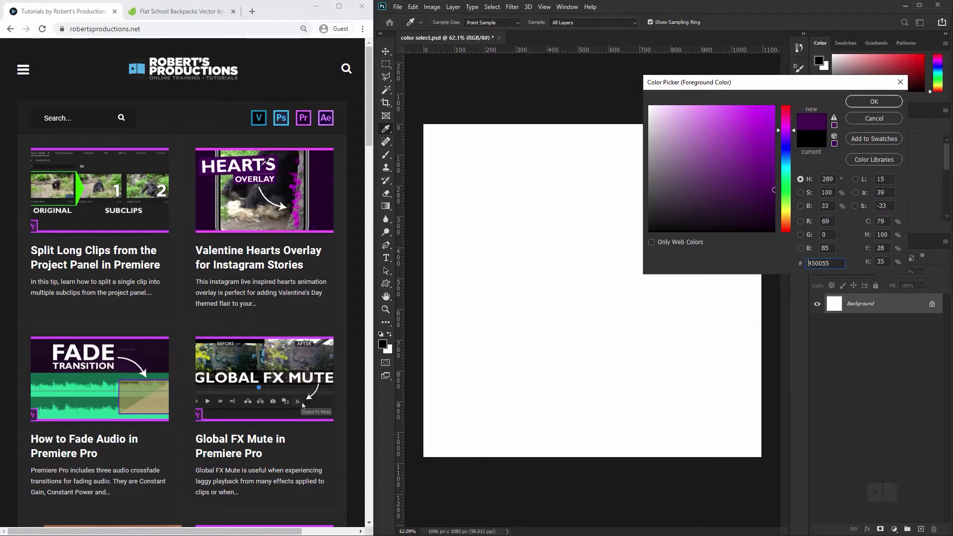
pyautogui.moveTo(258, 162)
pyautogui.mouseDown()
pyautogui.moveTo(279, 121)
pyautogui.moveTo(141, 65)
pyautogui.mouseUp()
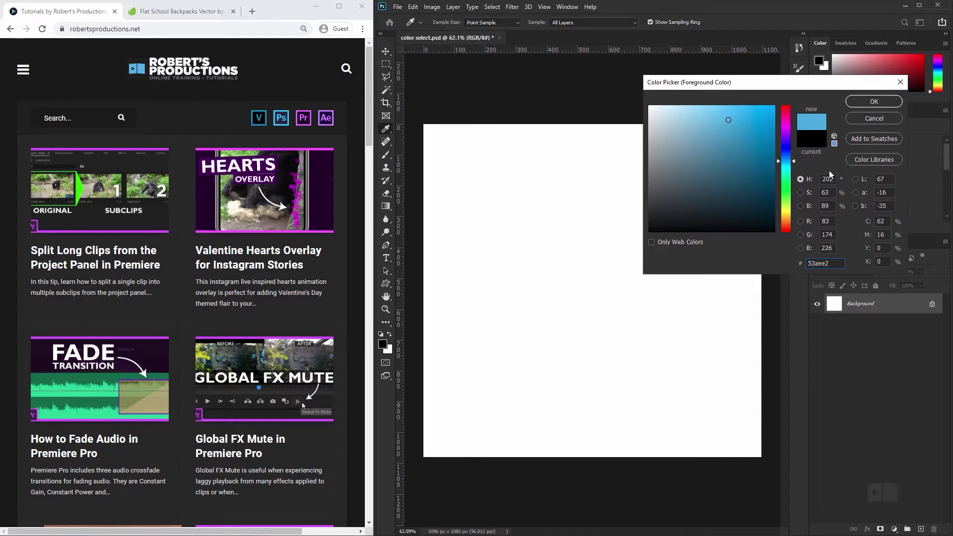
# Accept the light blue, then draw the submarine custom shape and move it lower.
pyautogui.click(874, 102)
pyautogui.press('v')
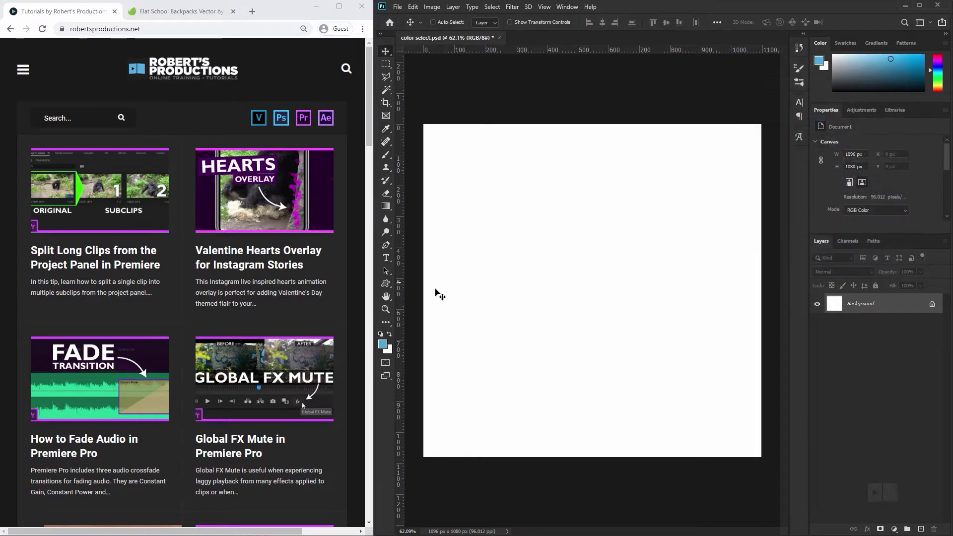
pyautogui.click(387, 283)
pyautogui.moveTo(476, 197); pyautogui.dragTo(699, 408)
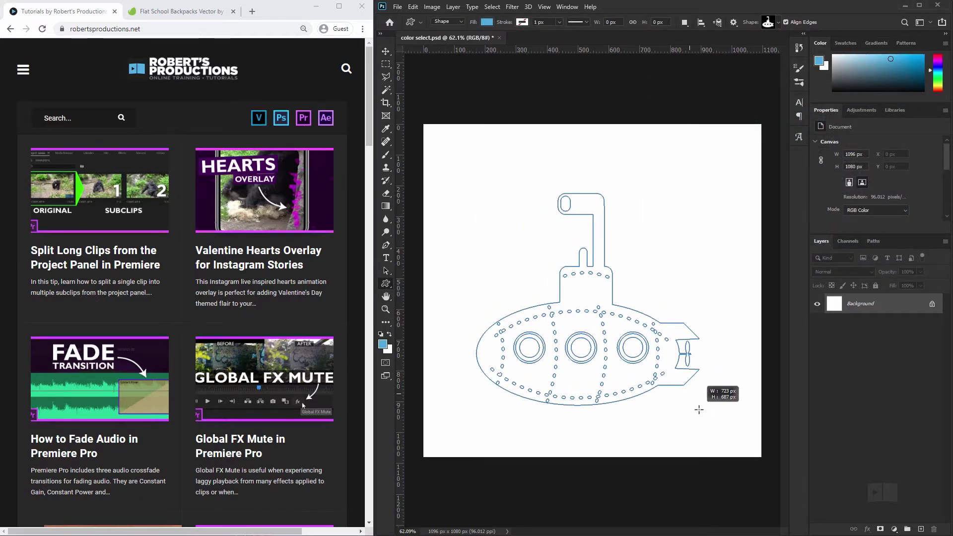
pyautogui.press('v')
pyautogui.moveTo(605, 358); pyautogui.dragTo(619, 394)
# Add 'SUBMARINE' text near the top and scale it up across the canvas.
pyautogui.press('t')
pyautogui.click(462, 176)
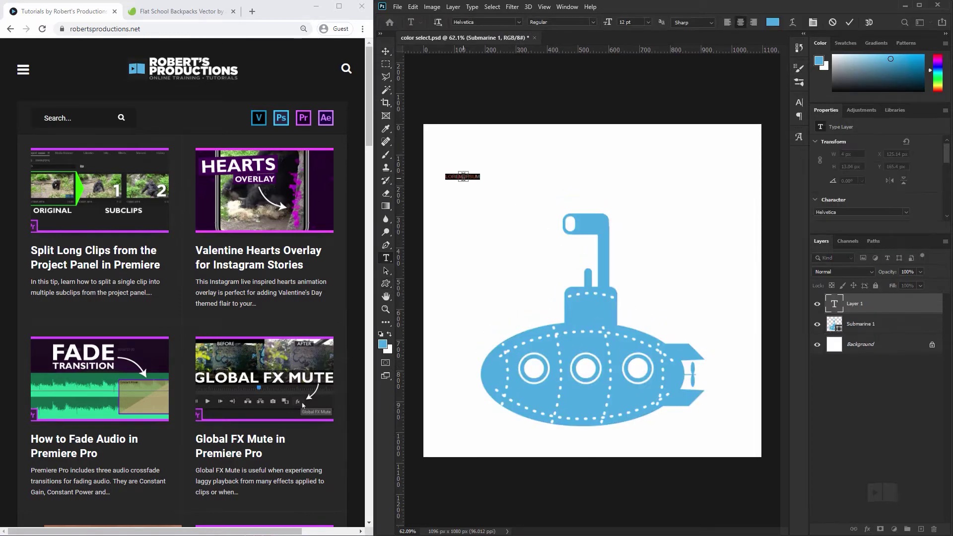
pyautogui.write('submarine')
pyautogui.hotkey('ctrl', 'Return')
pyautogui.press('v')
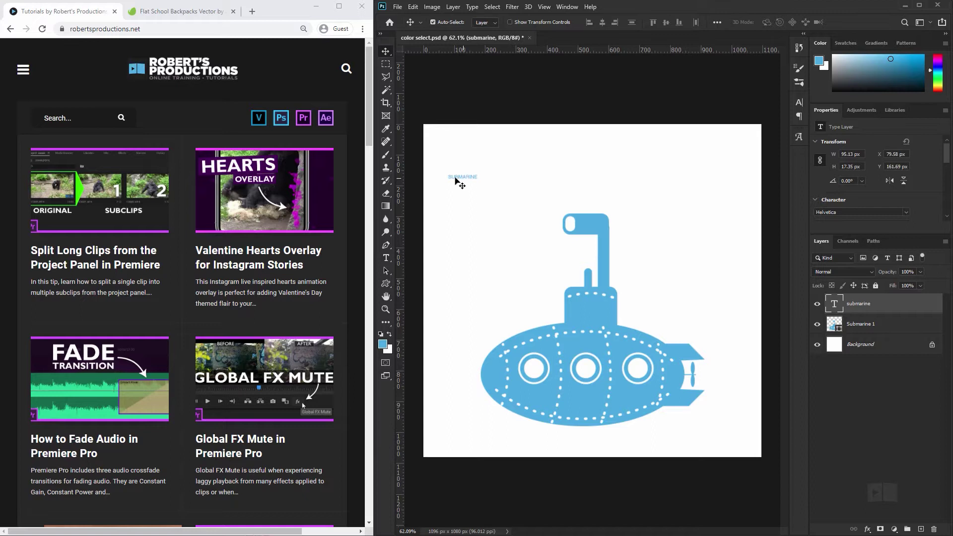
pyautogui.hotkey('ctrl', 't')
pyautogui.moveTo(478, 174)
pyautogui.mouseDown()
pyautogui.moveTo(656, 141)
pyautogui.moveTo(673, 160)
pyautogui.mouseUp()
pyautogui.press('Return')
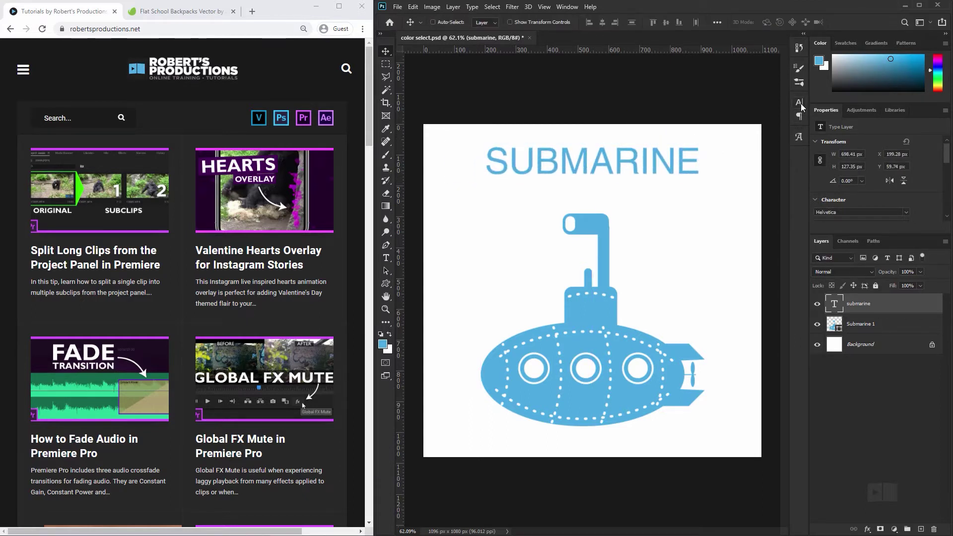
# Colour the SUBMARINE text red, sampled from a backpack on the Flat School Backpacks page.
pyautogui.click(803, 107)
pyautogui.click(775, 164)
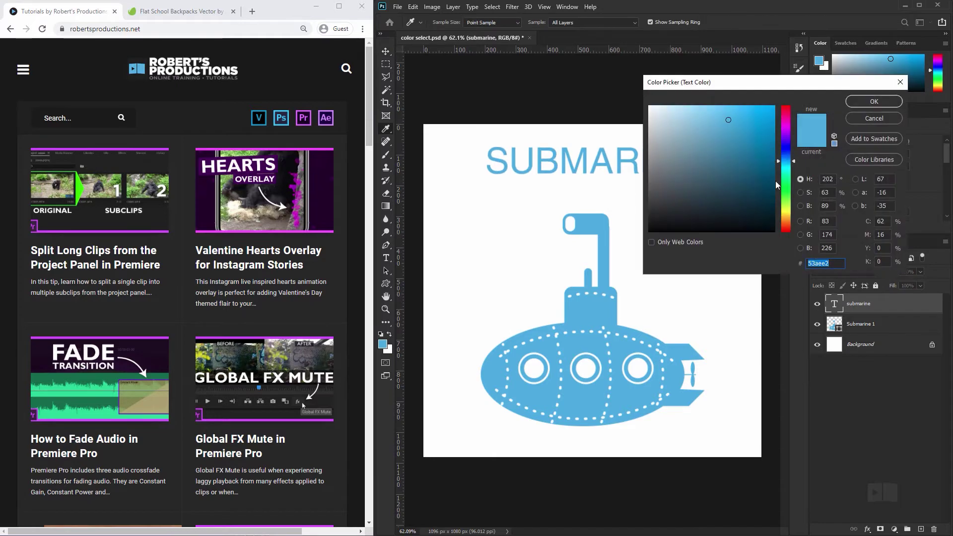
pyautogui.click(179, 12)
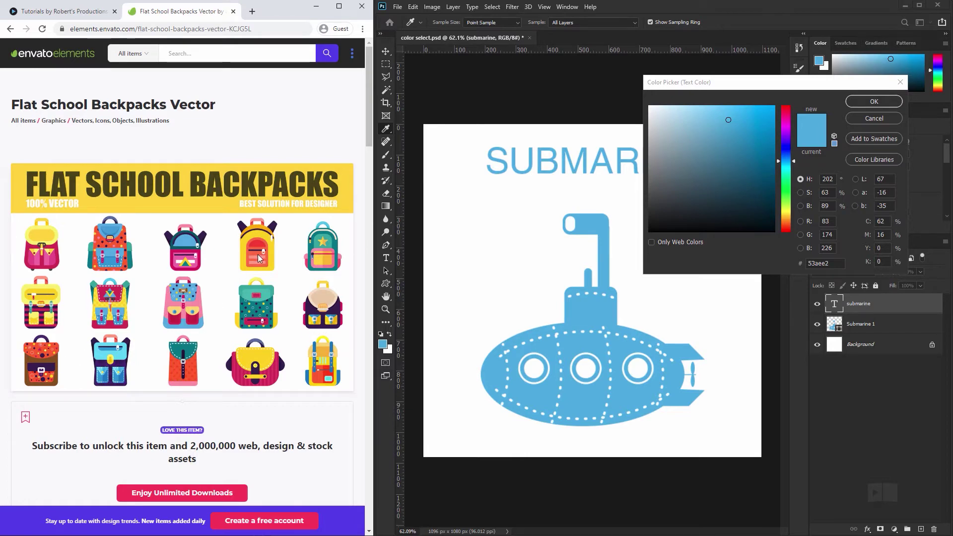
pyautogui.click(659, 314)
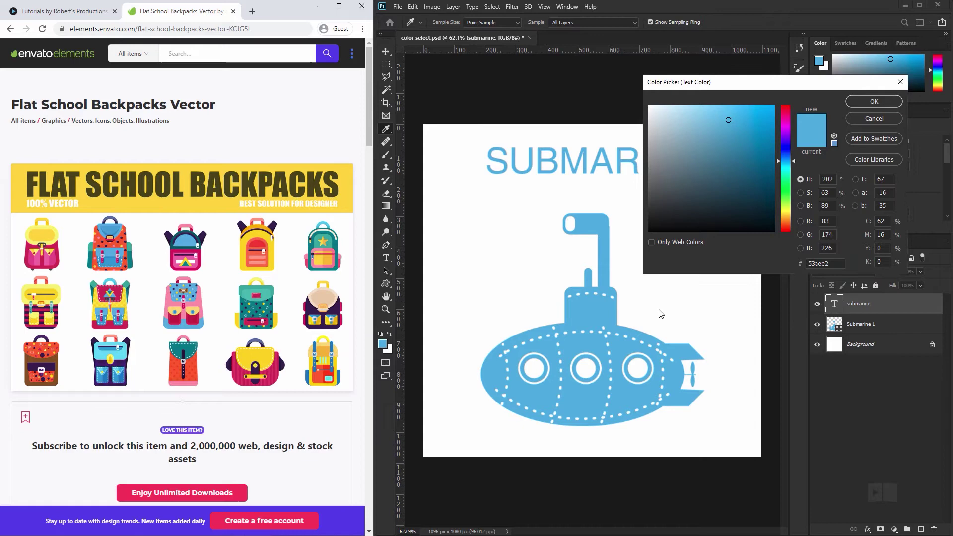
pyautogui.click(675, 303)
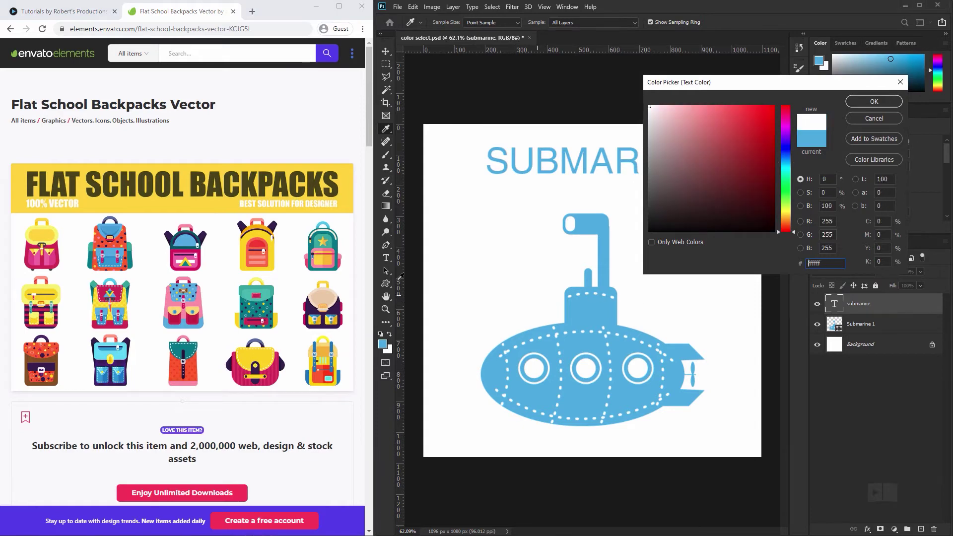
pyautogui.moveTo(654, 300); pyautogui.dragTo(260, 241)
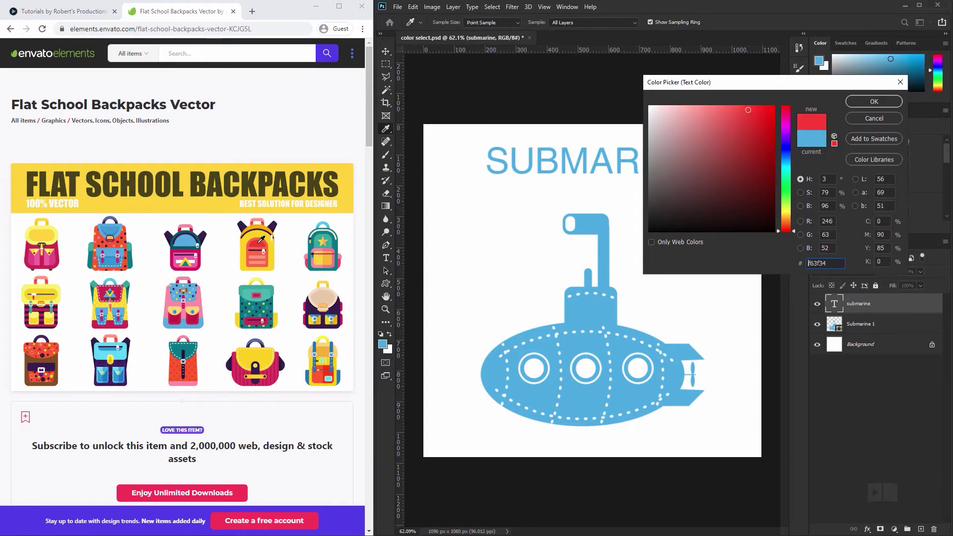
pyautogui.click(879, 103)
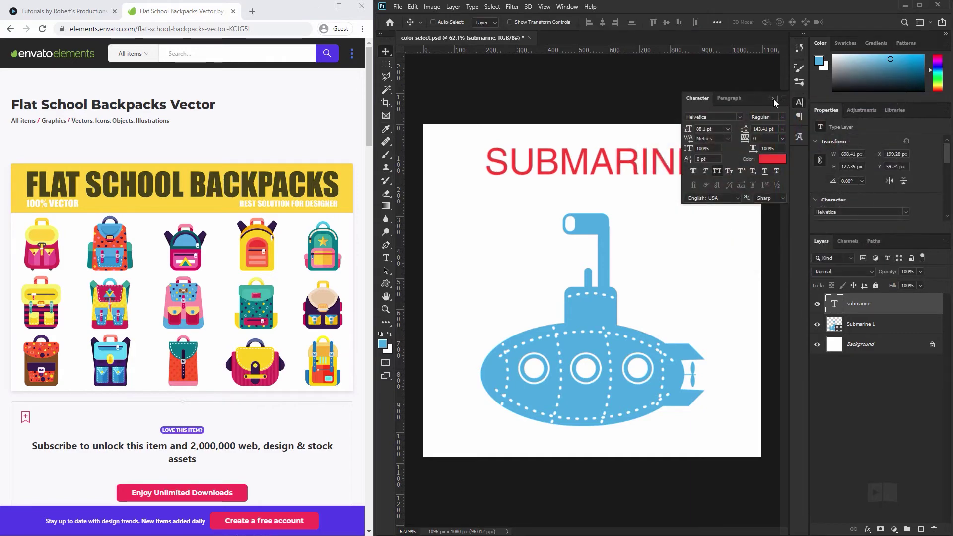
# Close the floating Character panel.
pyautogui.click(773, 99)
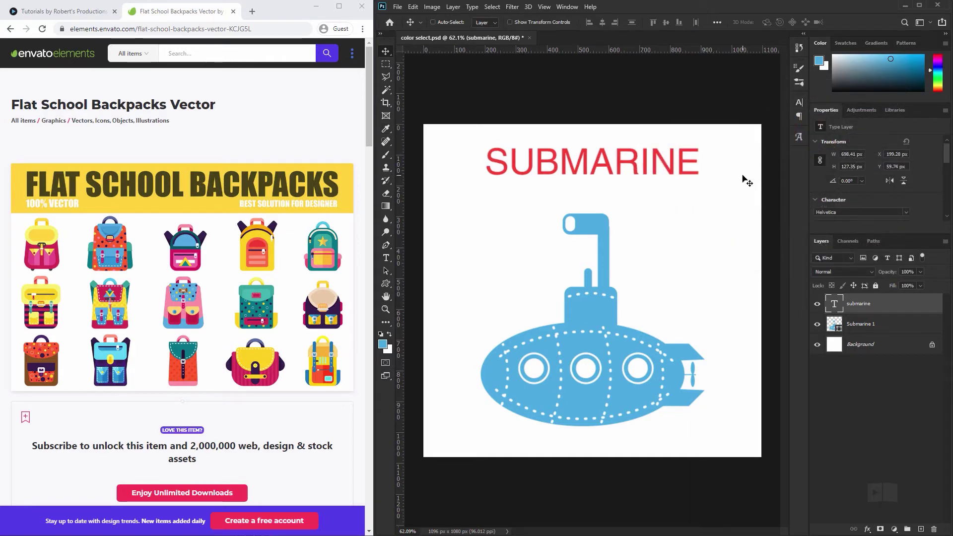